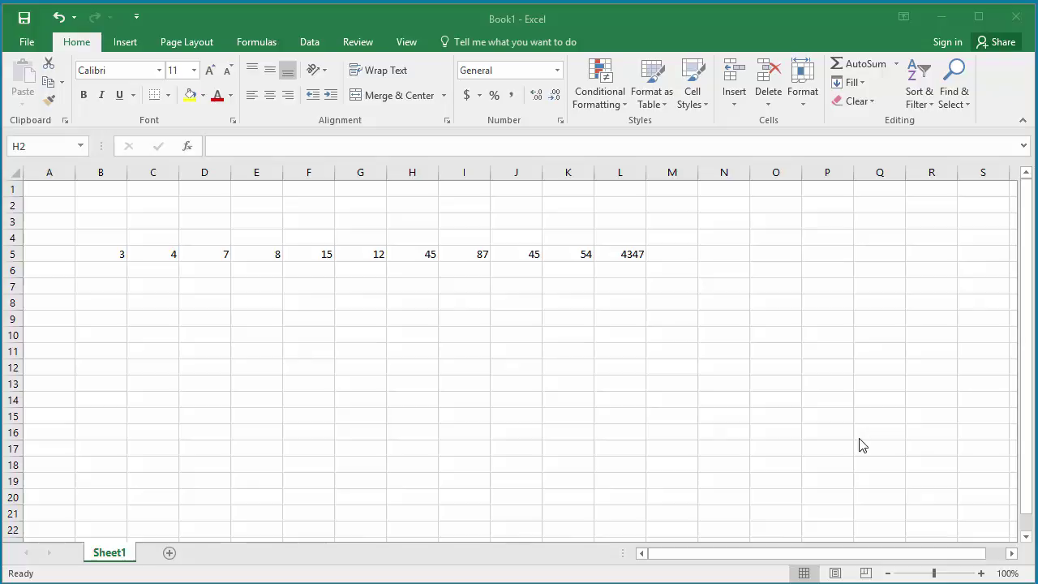
Inspect the formulas in L5, F5 and D5, then start Evaluate Formula on L5.
click(627, 254)
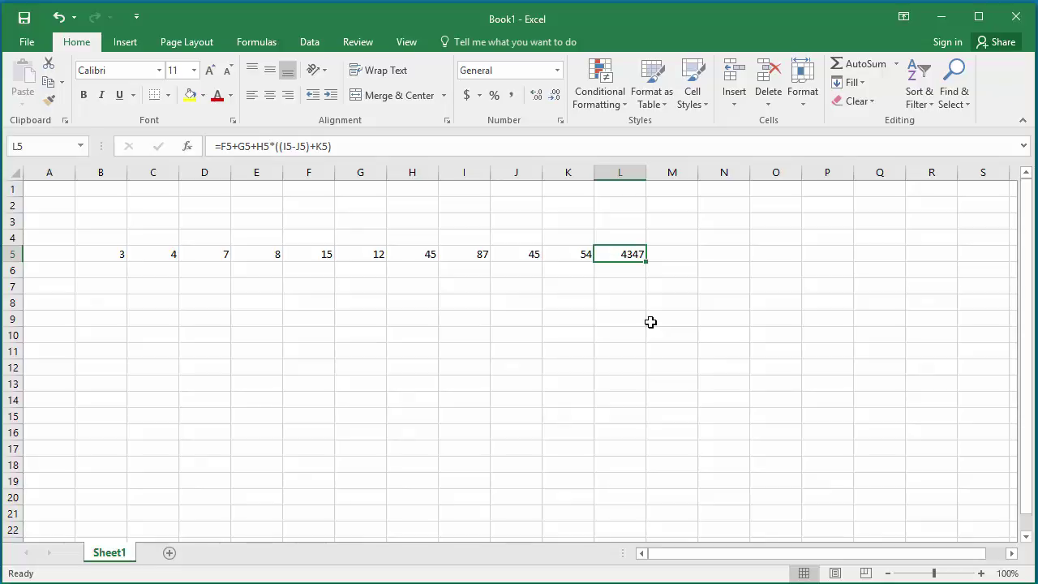
click(315, 257)
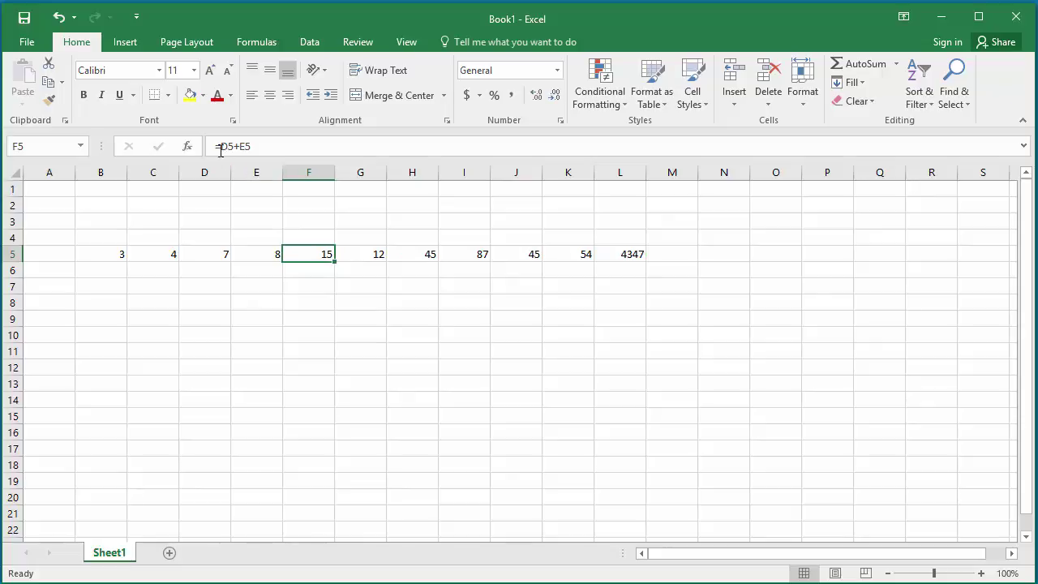
click(222, 253)
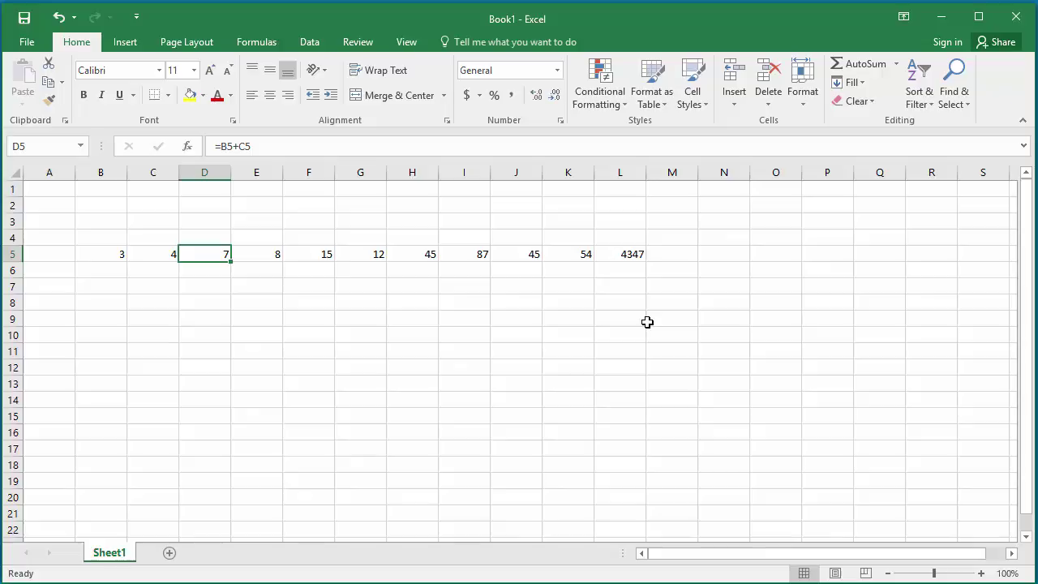
click(626, 255)
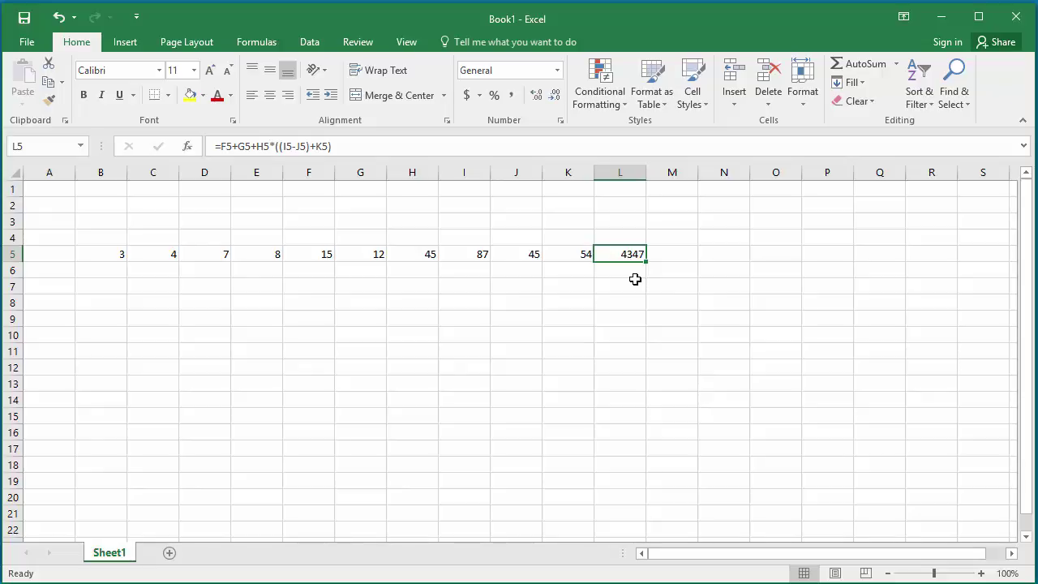
click(256, 42)
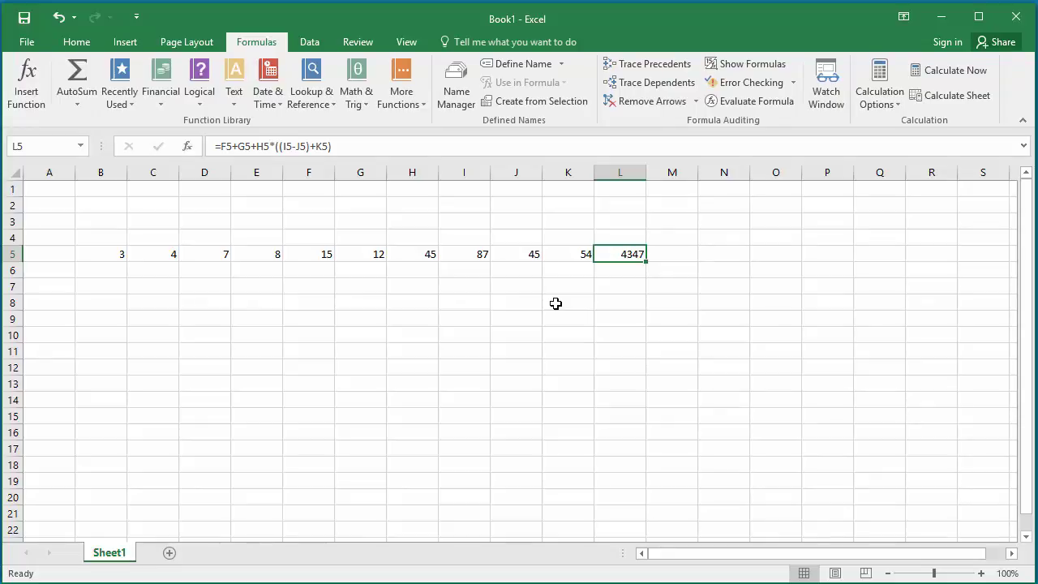
click(752, 104)
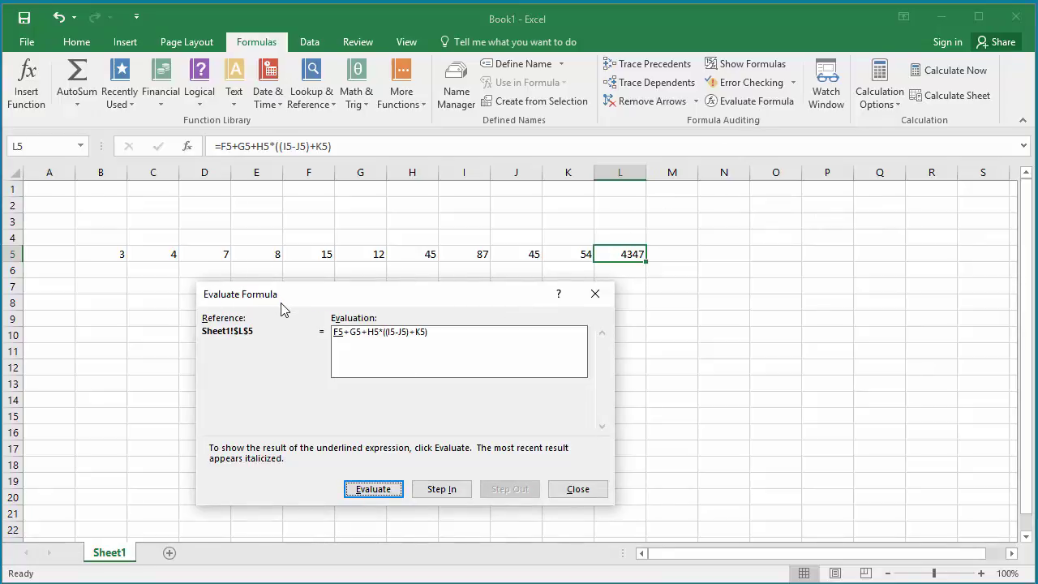
Evaluate F5+G5 to 27 and substitute H5=45, I5=87, J5=45, giving 87-45=42.
click(374, 491)
click(385, 496)
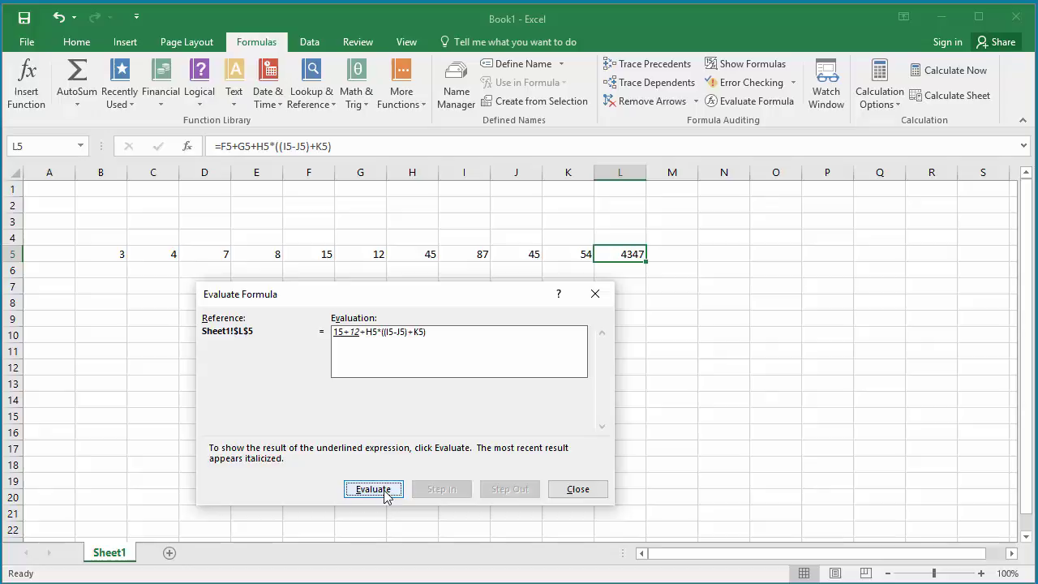
click(384, 494)
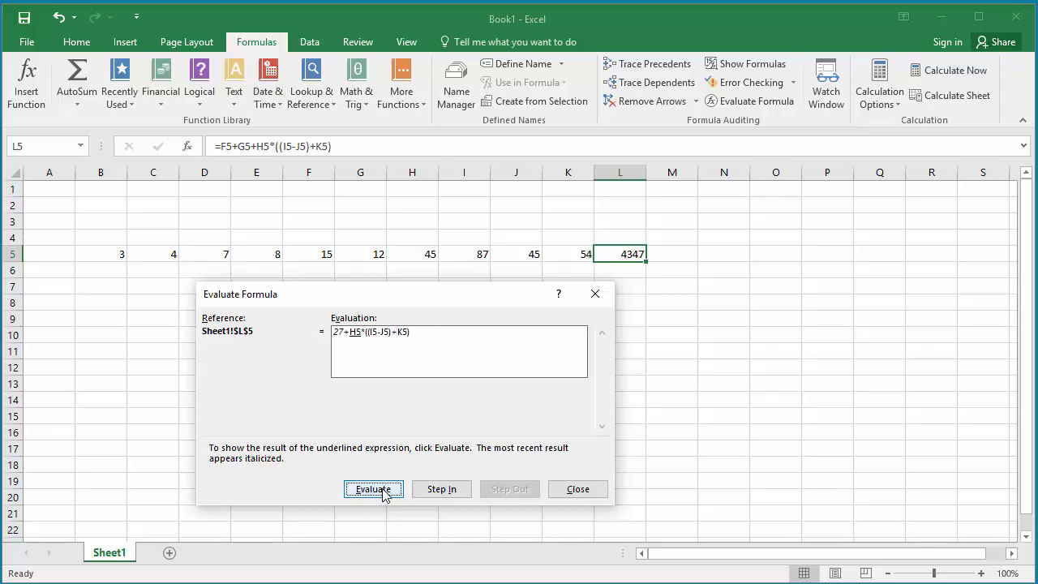
click(385, 495)
click(384, 495)
click(385, 495)
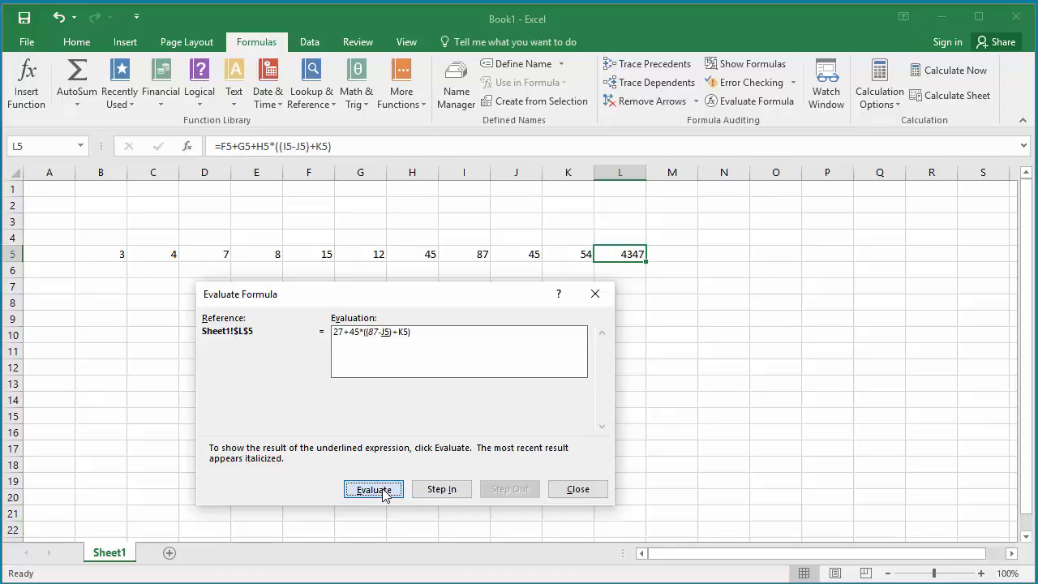
click(385, 495)
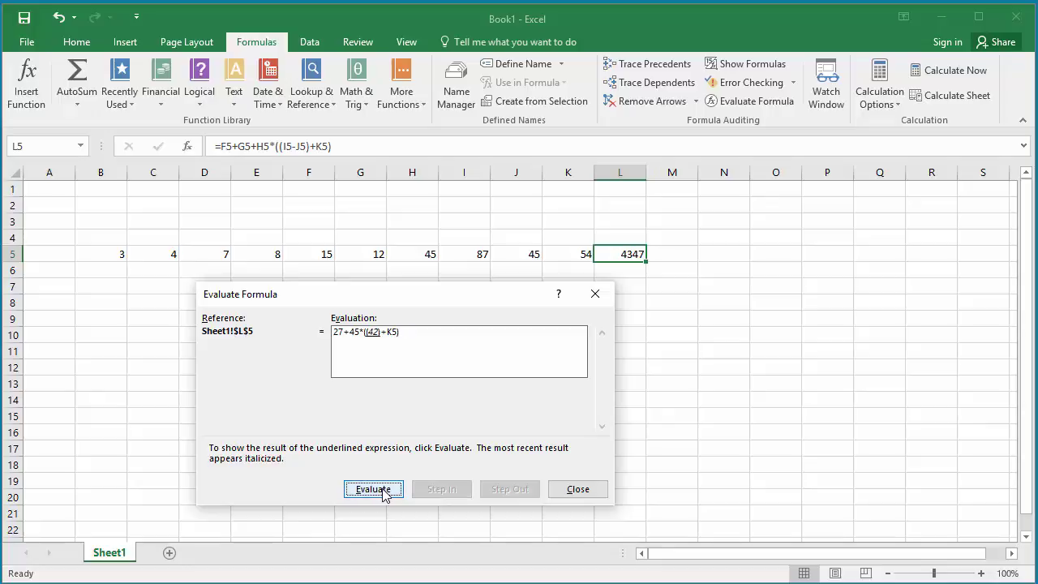
Continue evaluating: 42+K5(54)=96, 45*96=4320, then 27+4320 for the final 4347.
click(384, 494)
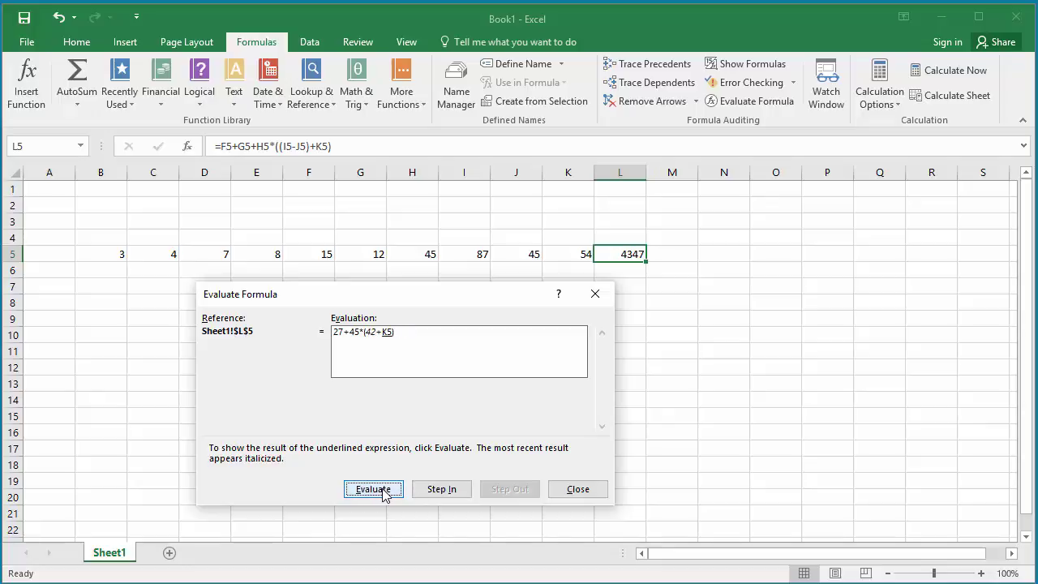
click(385, 495)
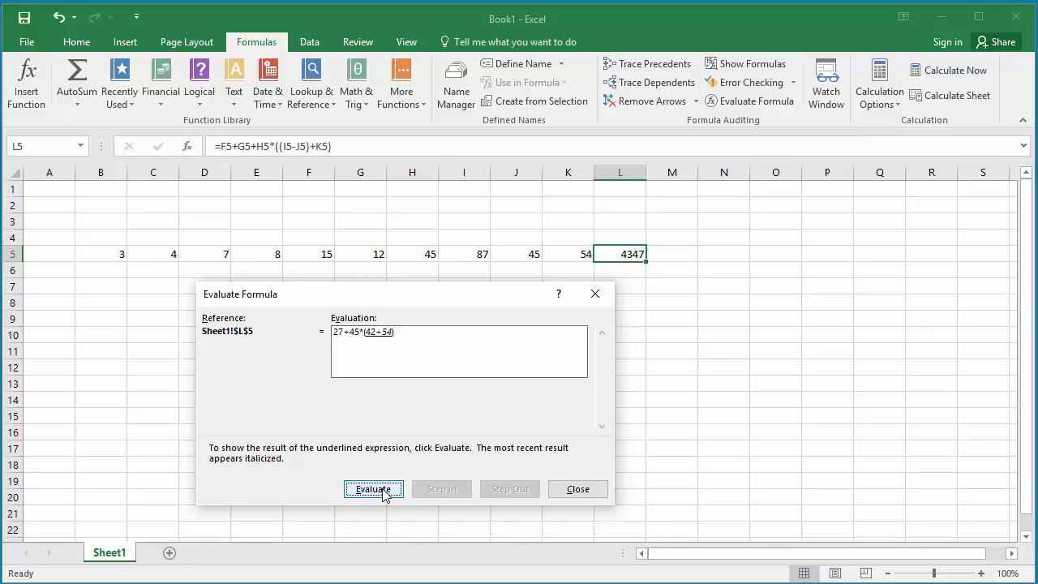
click(384, 494)
click(385, 495)
click(385, 495)
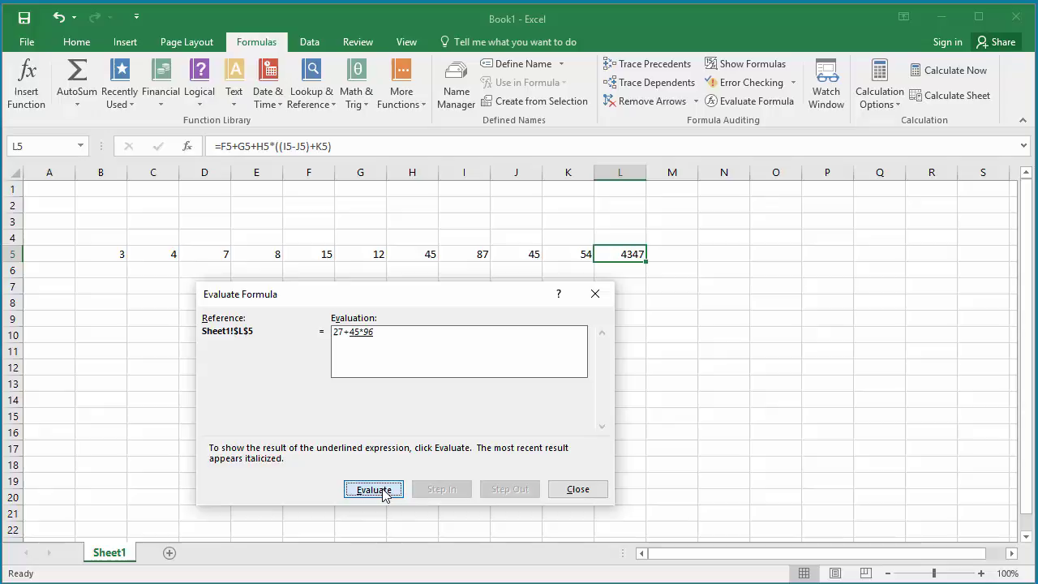
click(385, 495)
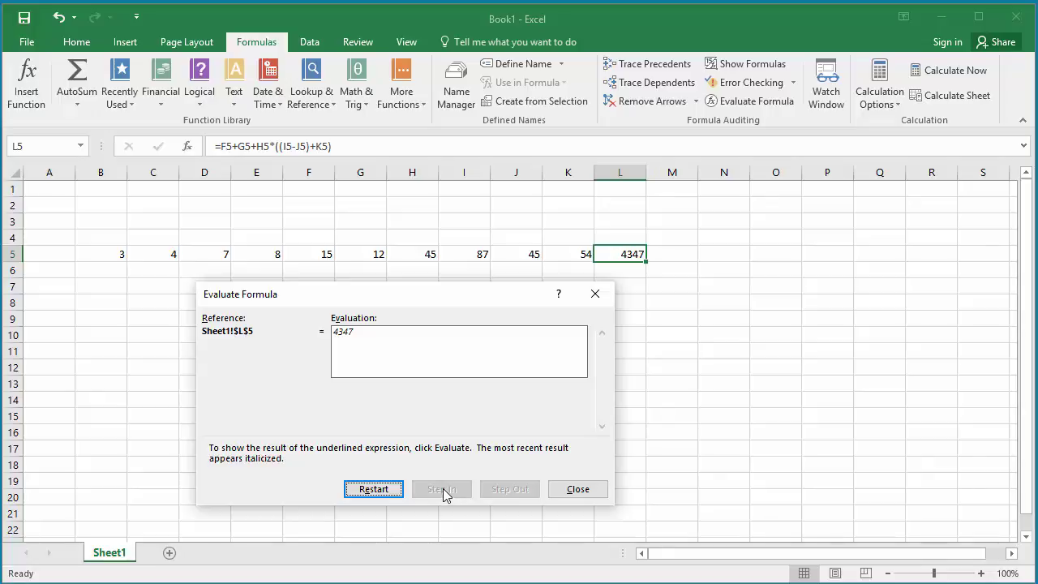
Restart evaluation and step into F5's formula D5+E5, then into D5's B5+C5.
click(373, 490)
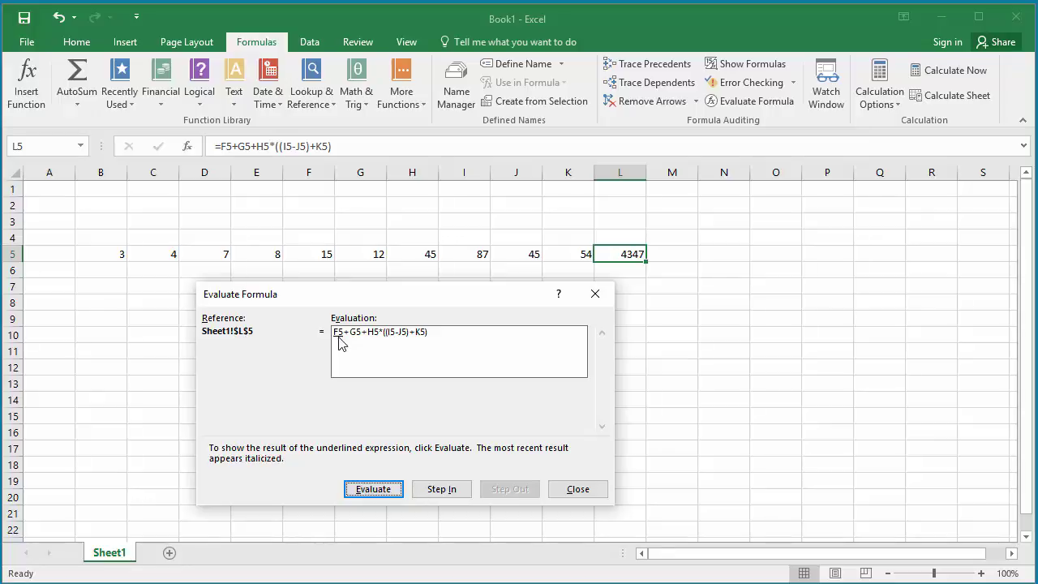
click(445, 490)
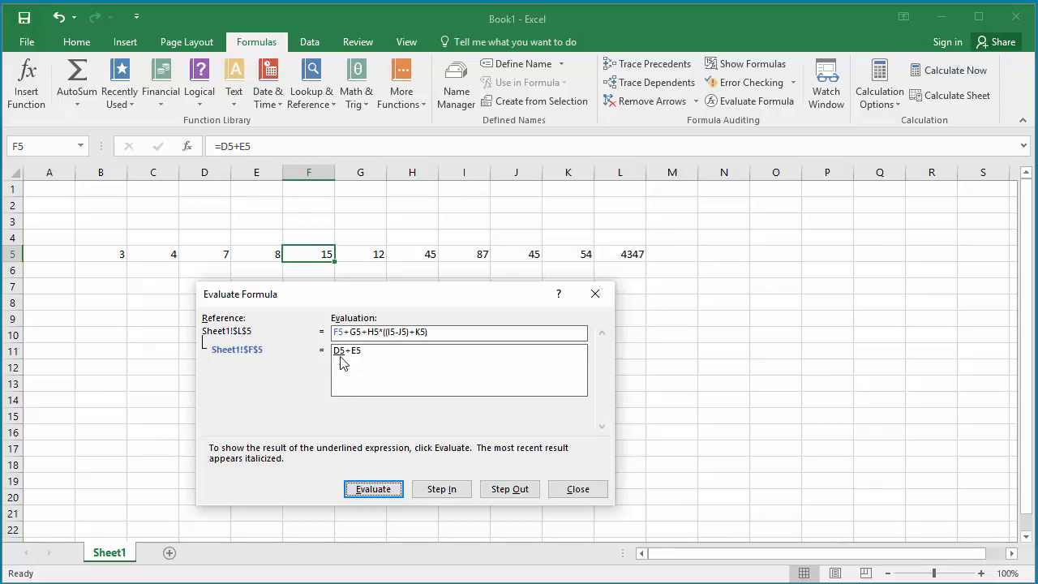
click(450, 490)
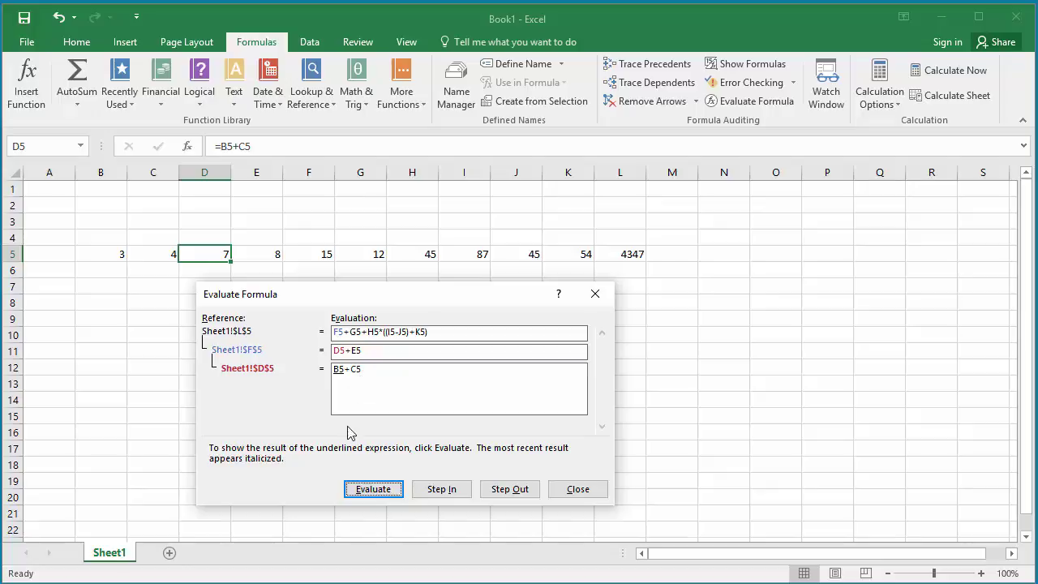
Evaluate D5's B5+C5 as 3+4 to get 7.
click(379, 492)
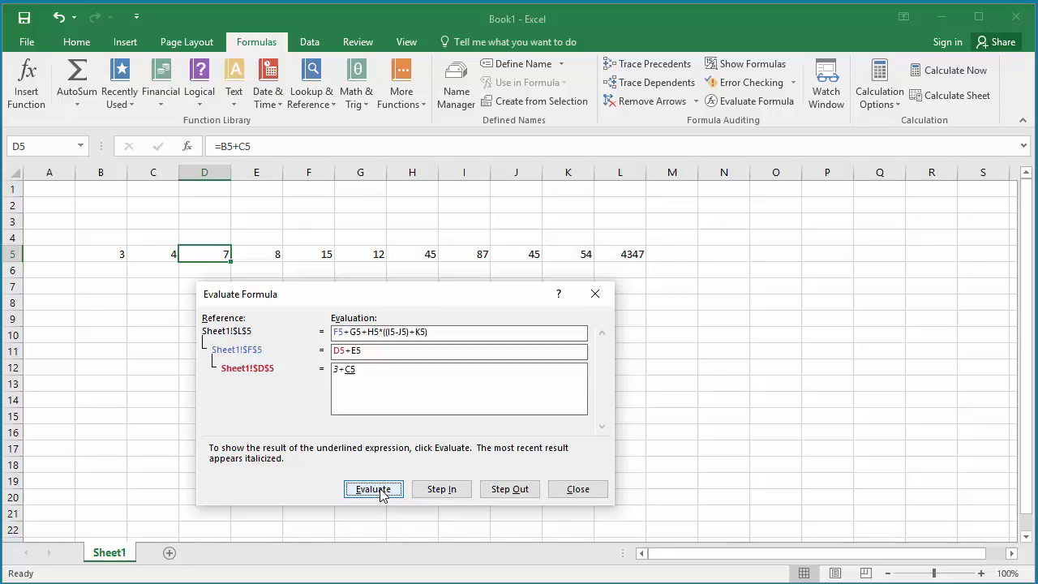
click(379, 491)
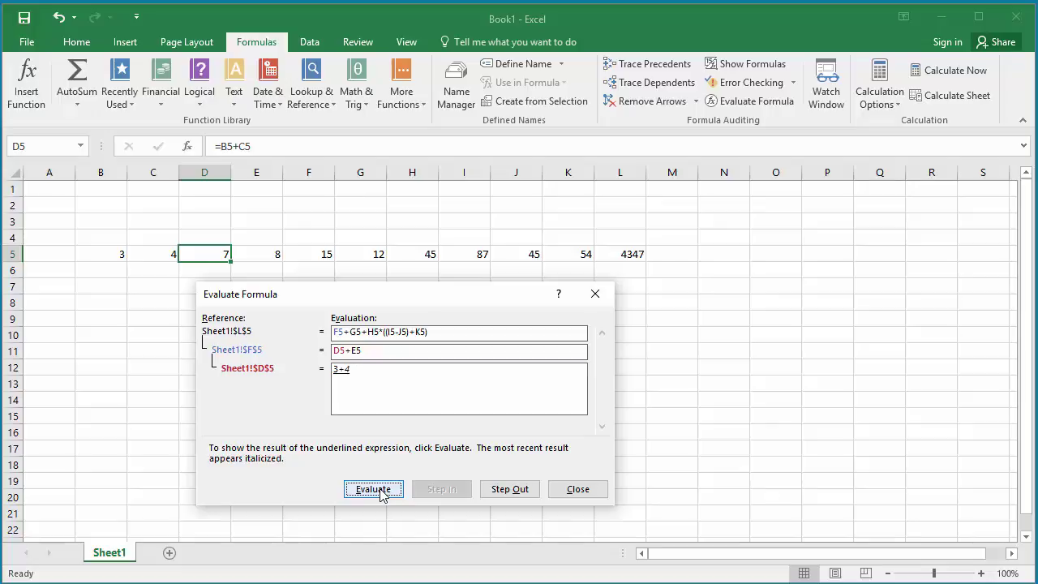
click(380, 492)
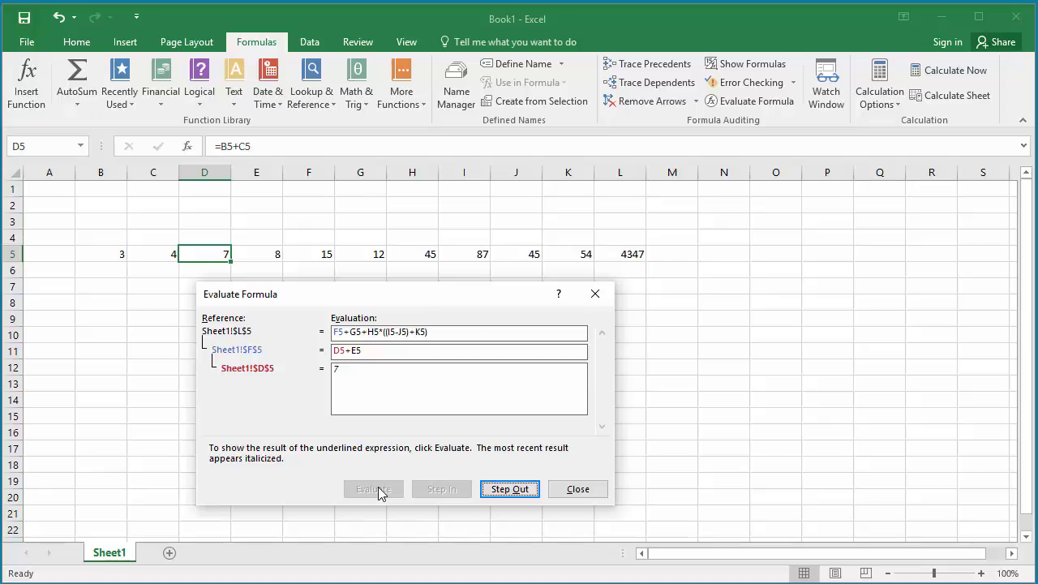
Step back out to F5's formula and evaluate 7+E5(8) to 15.
click(511, 490)
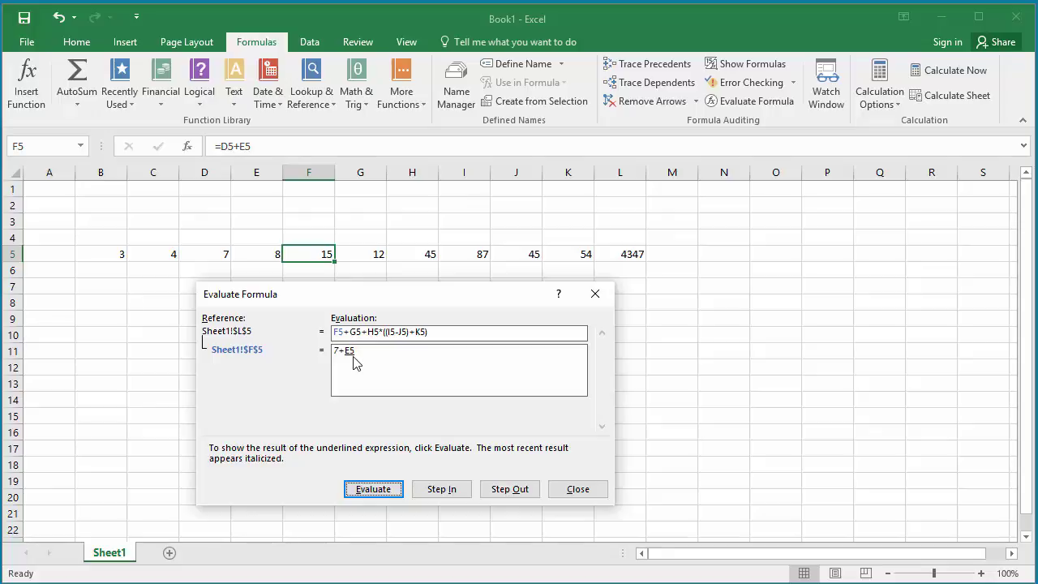
click(374, 490)
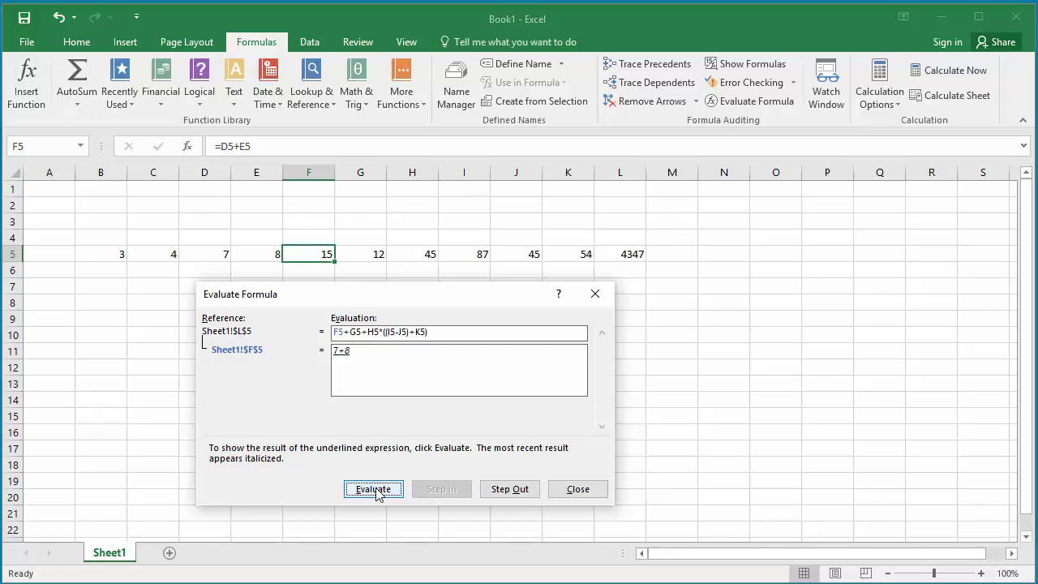
click(374, 490)
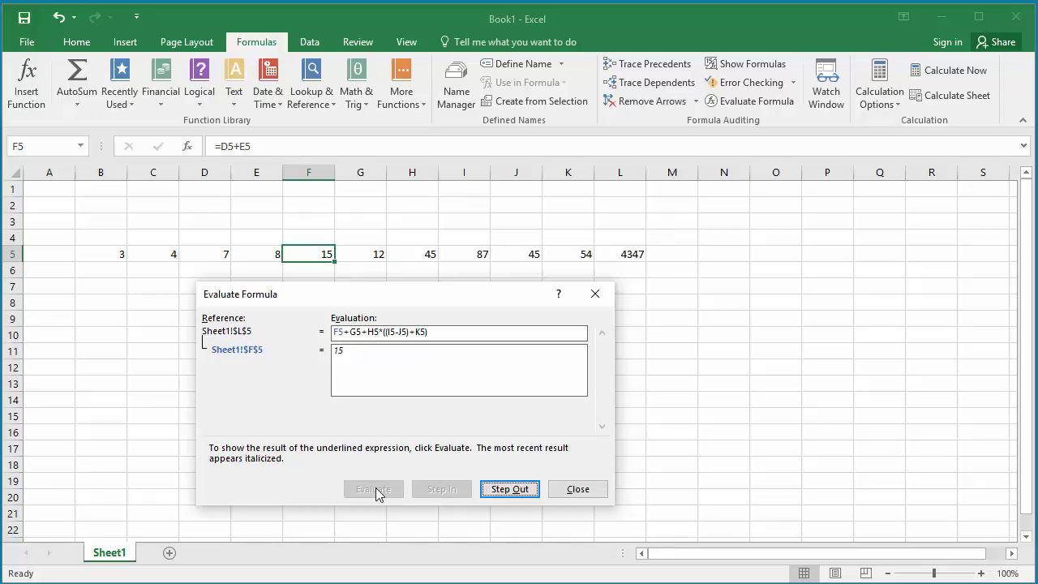
Return to L5 with F5 as 15, evaluating 15+12=27 and substituting H5=45, I5=87, J5=45.
click(509, 489)
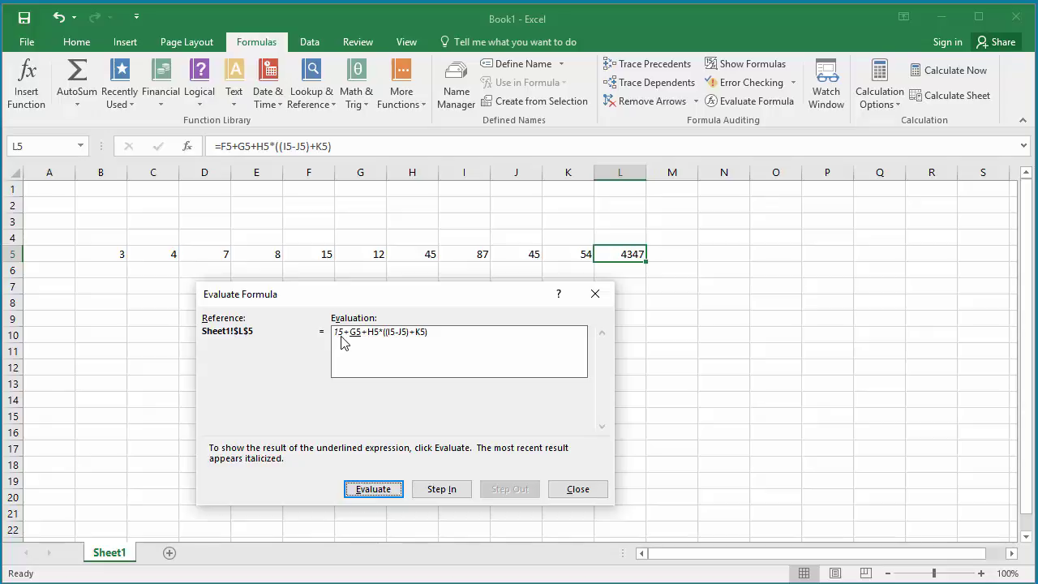
click(375, 489)
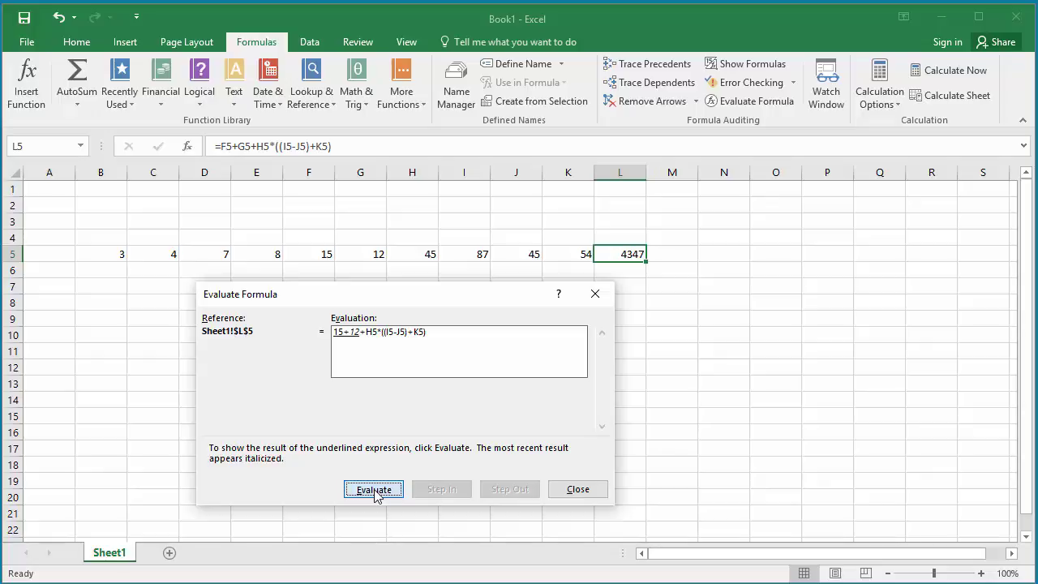
click(374, 489)
click(375, 489)
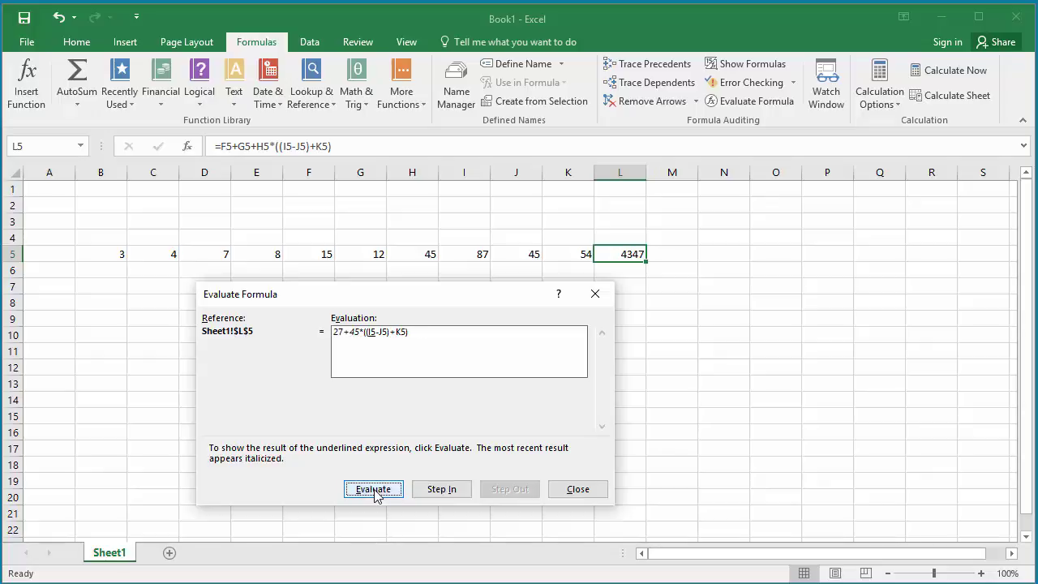
click(373, 489)
click(373, 490)
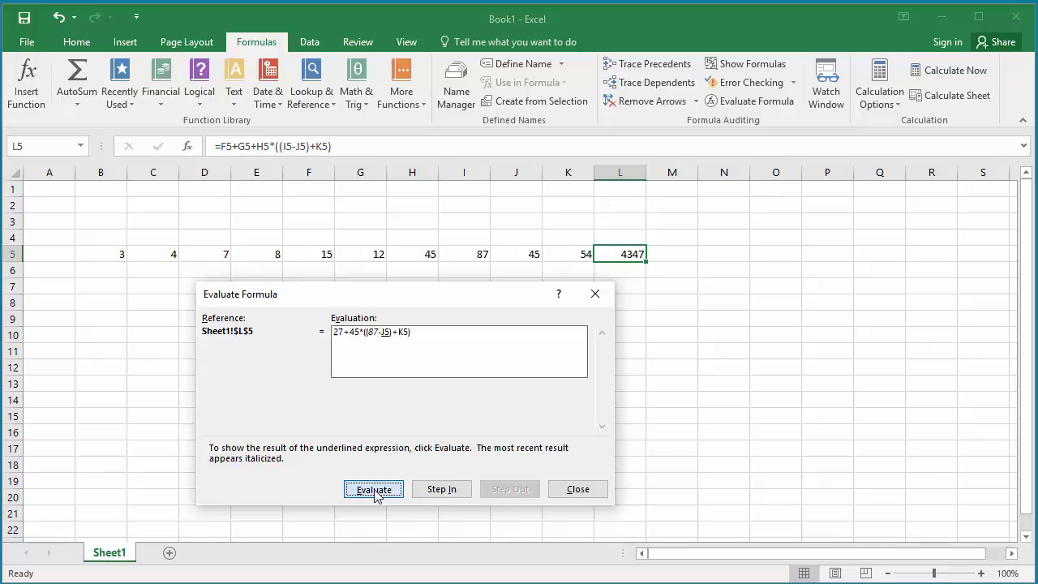
Finish evaluating to 42, 96, 4320 and the final 4347, then close the evaluator.
click(374, 489)
click(373, 489)
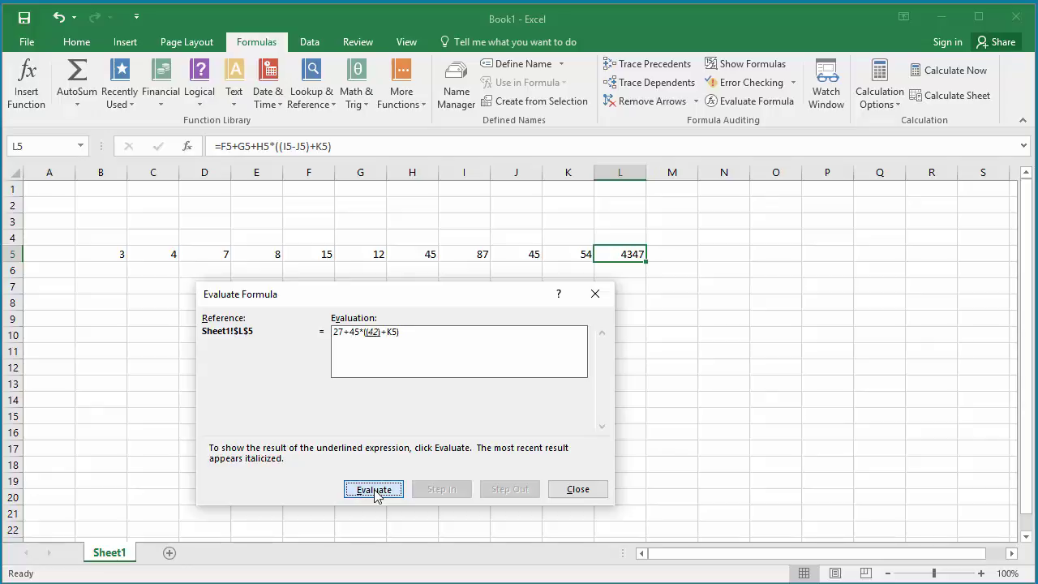
click(374, 489)
click(374, 489)
click(374, 489)
click(373, 489)
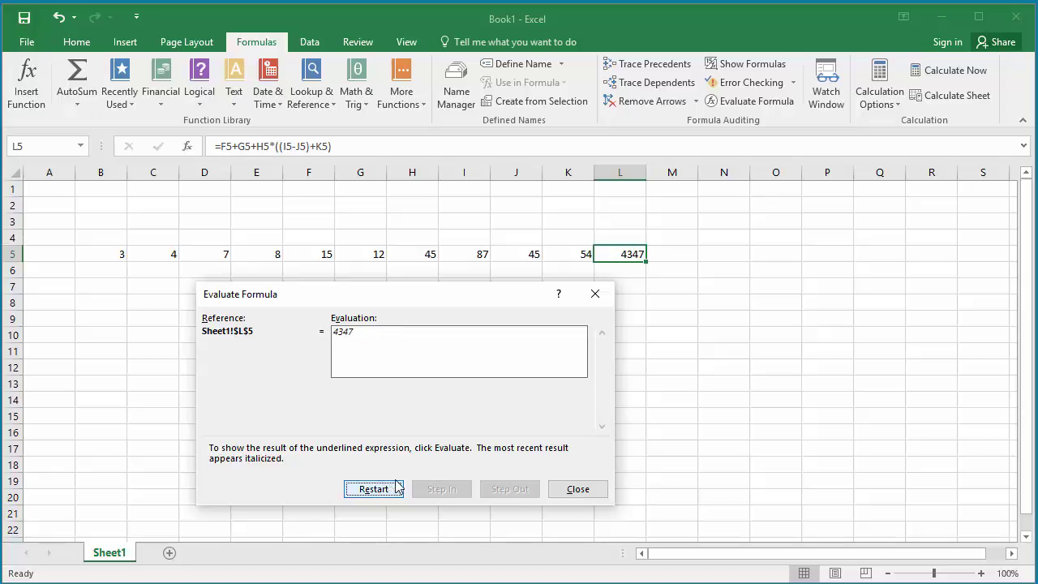
click(579, 491)
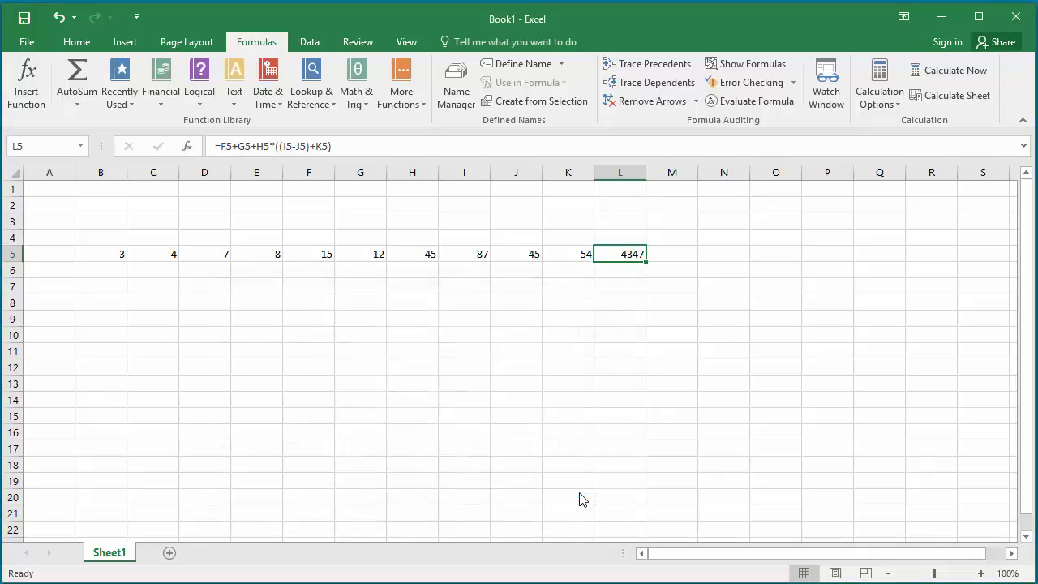